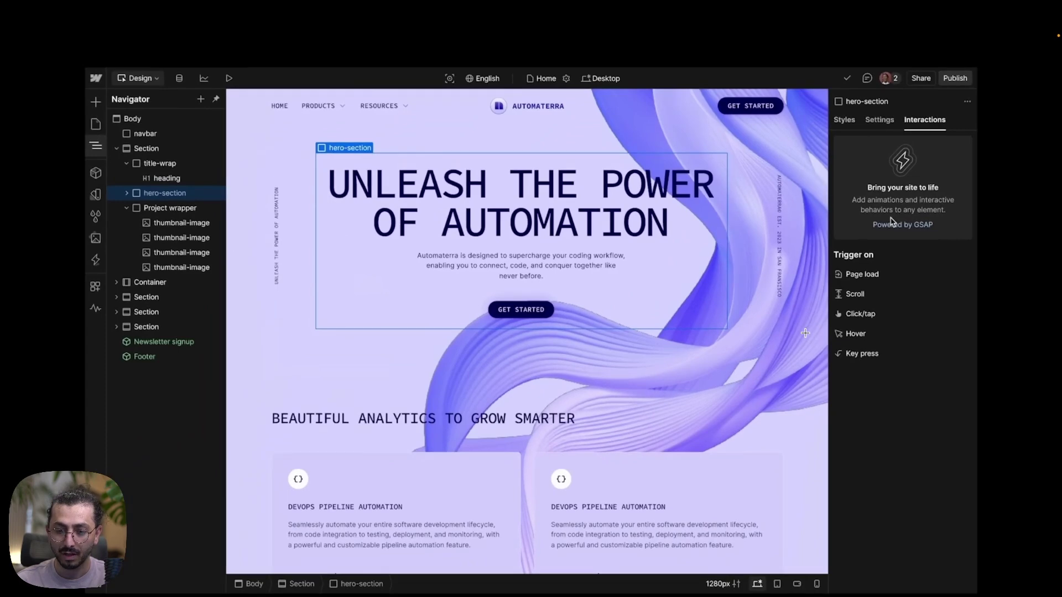
# - Add a Page load trigger to the hero section's interactions
pyautogui.click(808, 317)
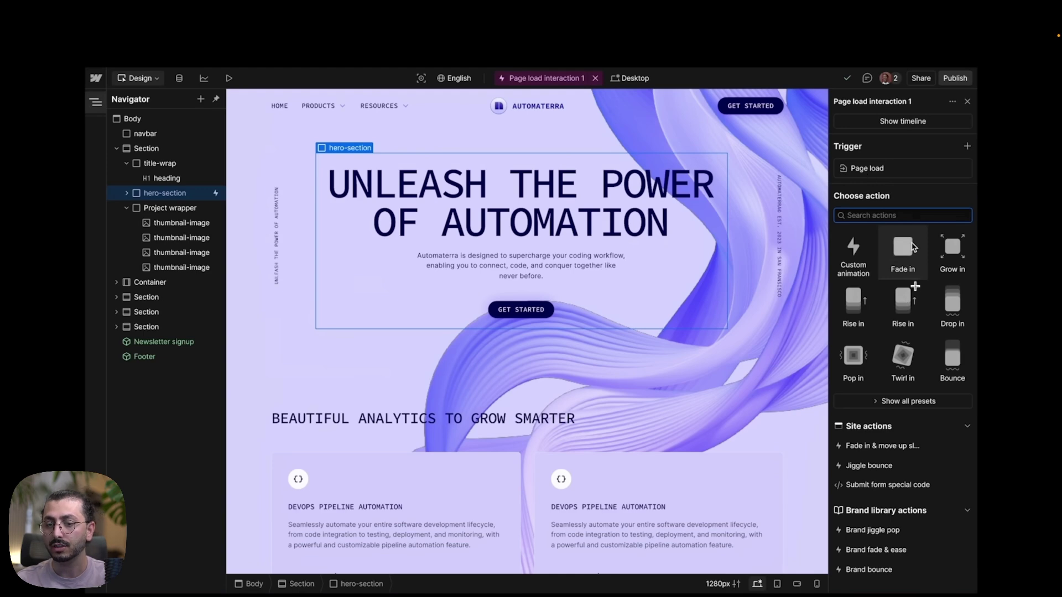
# - Apply the Fade in preset to hero-section, lasting 1000 ms with Ease out
pyautogui.click(910, 246)
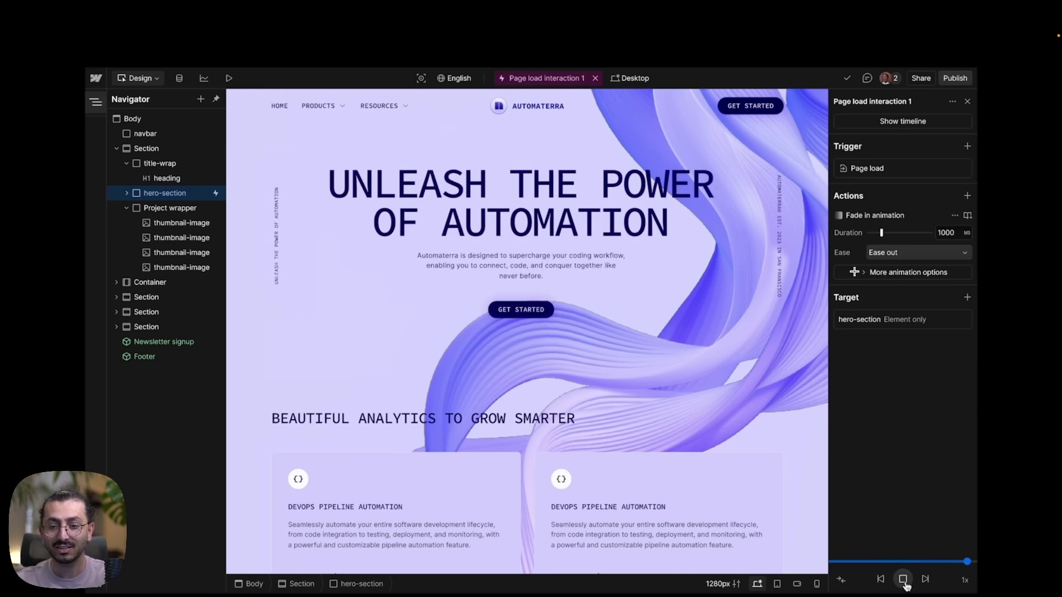
# - Add a Custom animation action to the page-load timeline after the hero fade bar
pyautogui.click(902, 579)
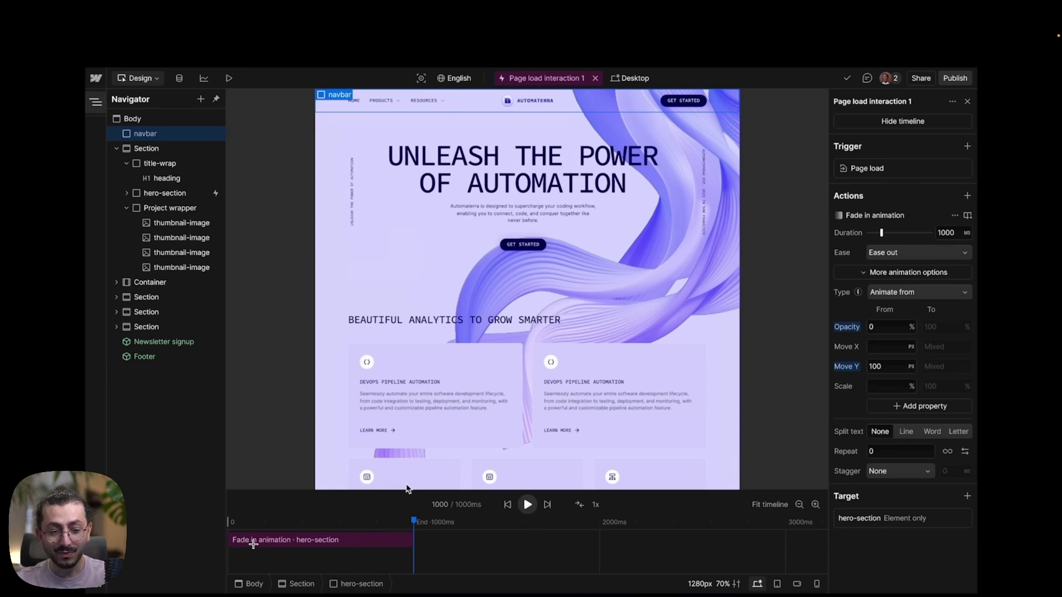
pyautogui.click(477, 563)
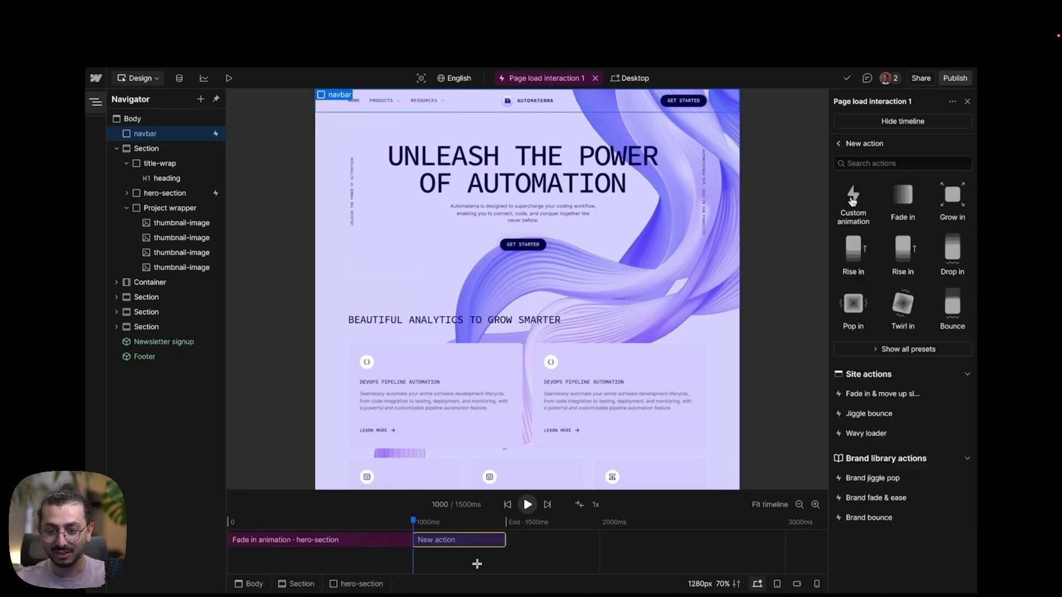
pyautogui.click(852, 201)
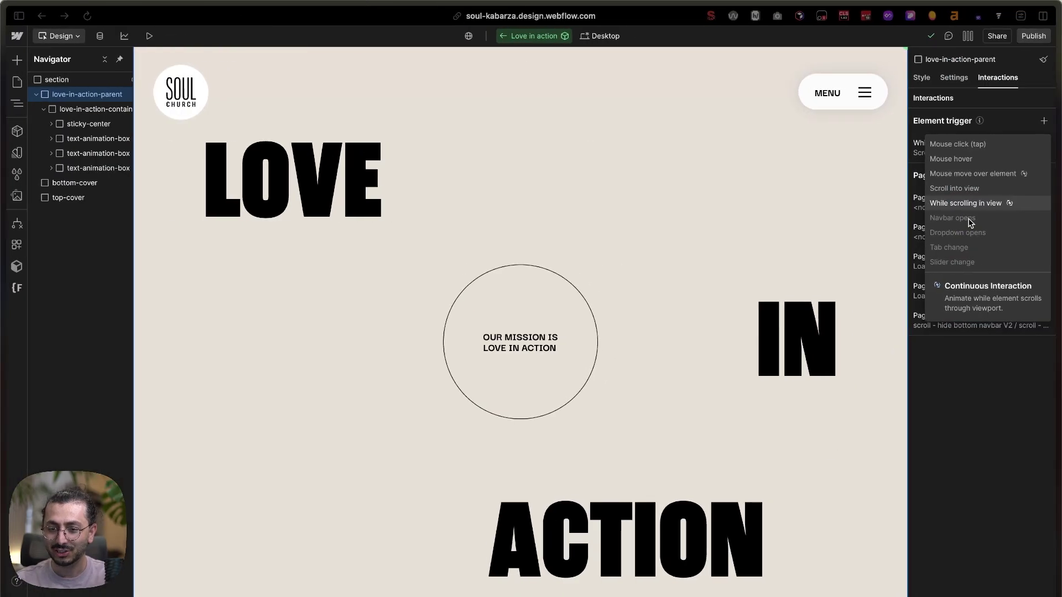
# - Add a While scrolling in view trigger and open the Scrolling - Love In action animation
pyautogui.click(953, 203)
pyautogui.click(967, 151)
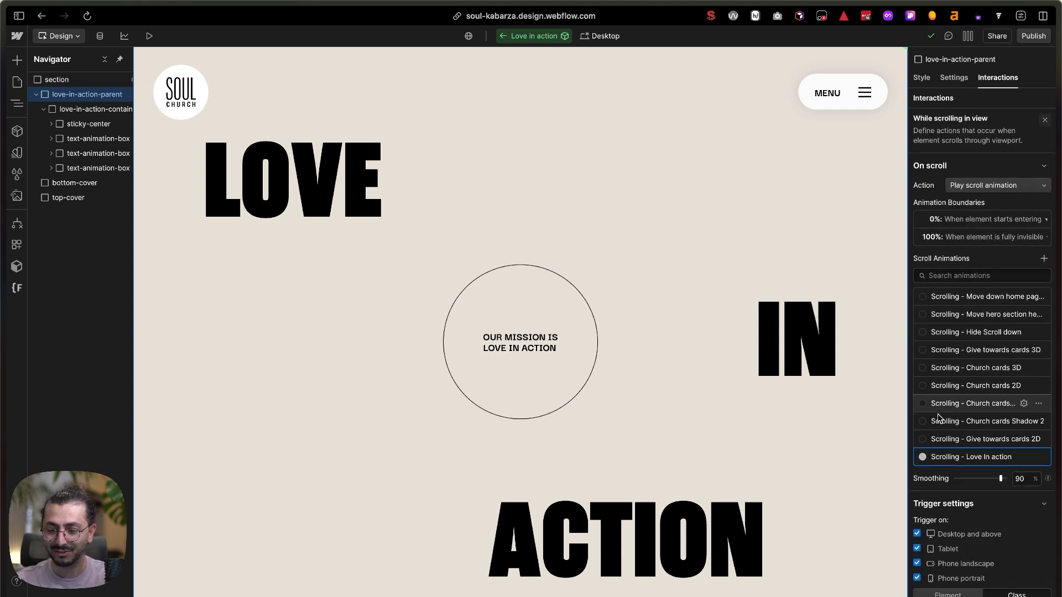
pyautogui.click(957, 459)
# - Scroll the canvas to the Love In heading and select the I and N letters of 'IN'
pyautogui.scroll(-15, 971, 350)
pyautogui.scroll(15, 971, 350)
pyautogui.scroll(-8, 769, 369)
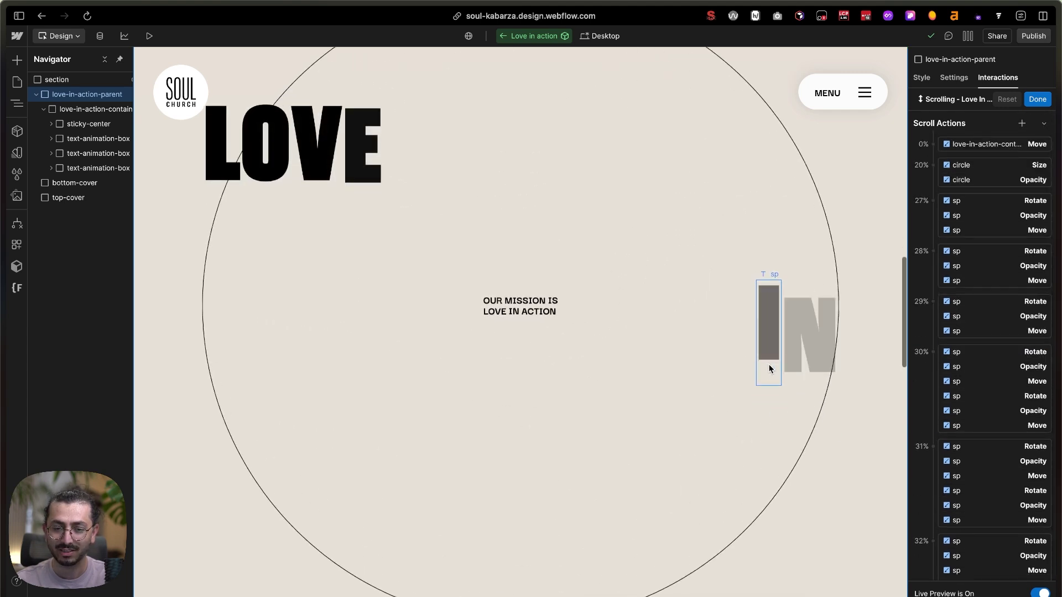
pyautogui.scroll(-3, 768, 369)
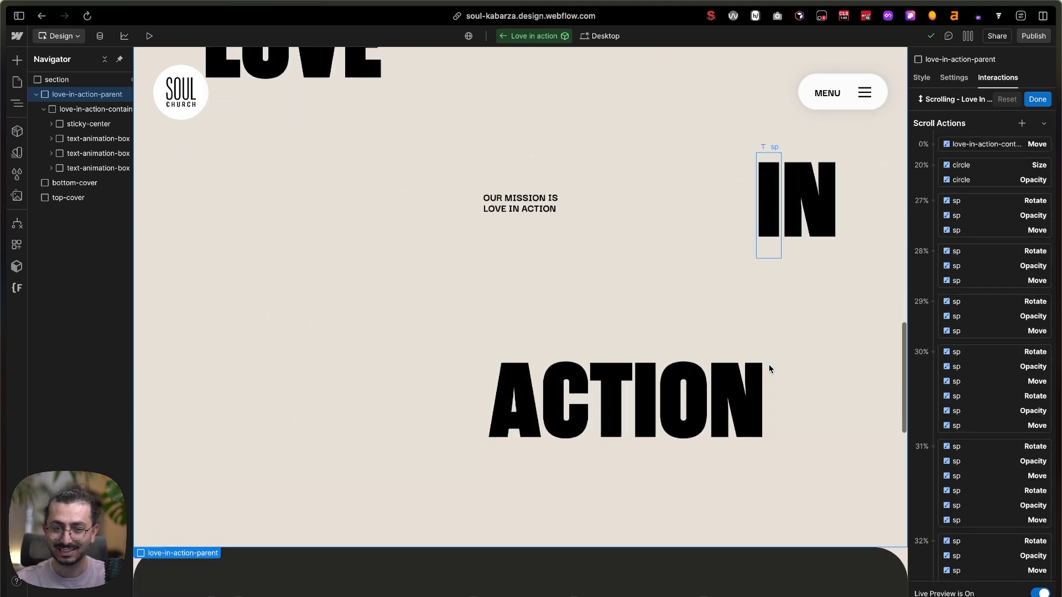
pyautogui.scroll(10, 768, 369)
pyautogui.scroll(3, 768, 369)
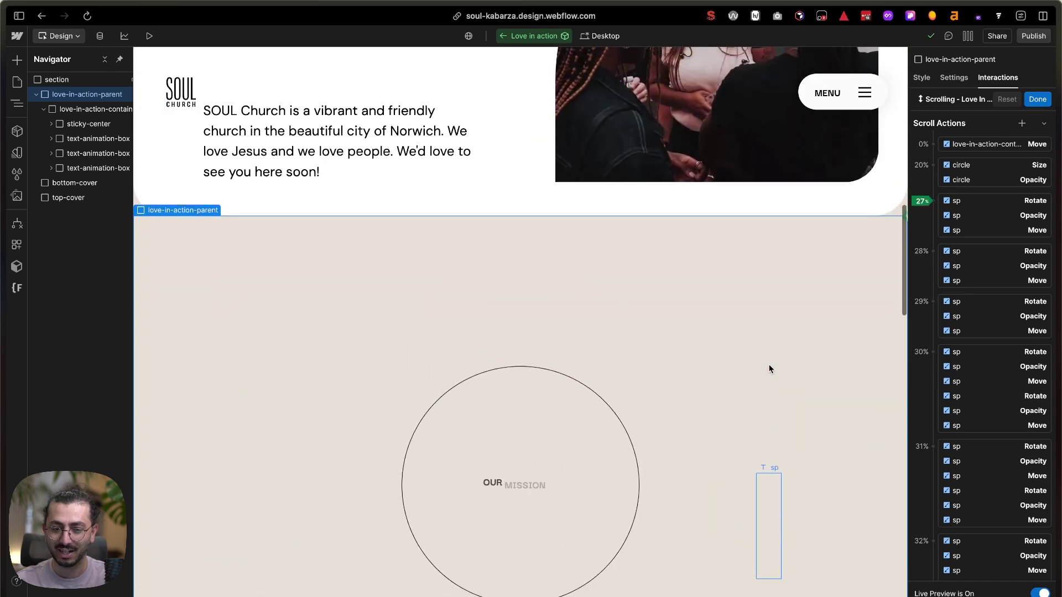
pyautogui.scroll(-5, 768, 369)
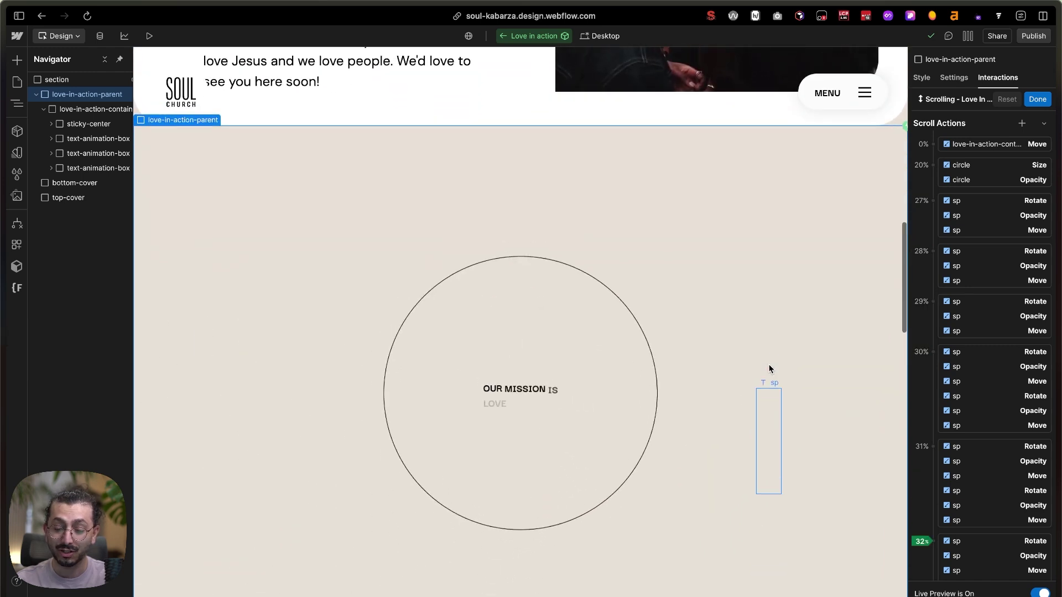
pyautogui.scroll(-5, 769, 369)
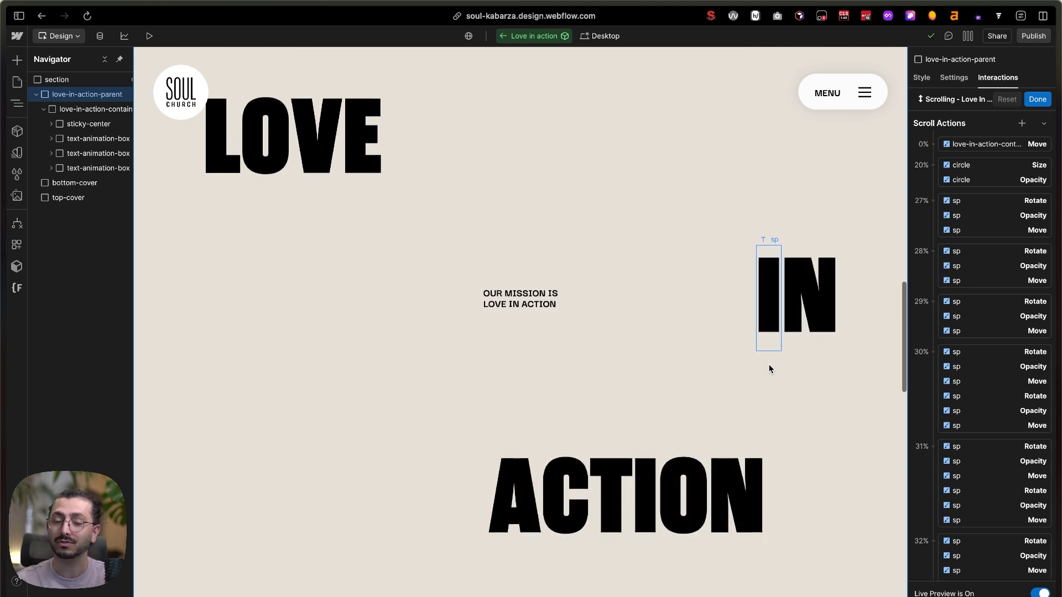
pyautogui.scroll(-1, 769, 368)
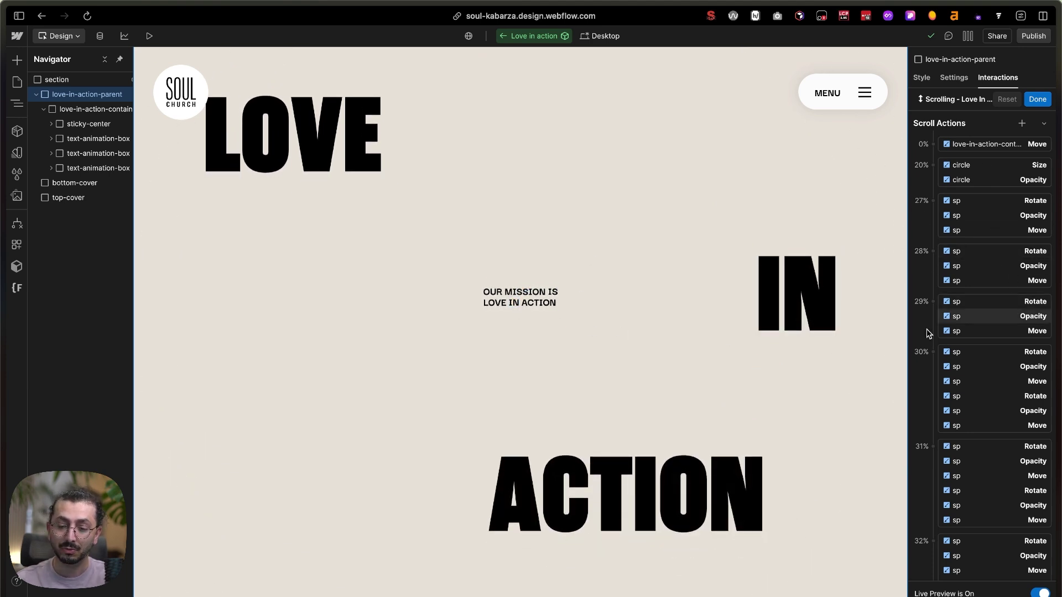
pyautogui.click(774, 304)
pyautogui.click(824, 302)
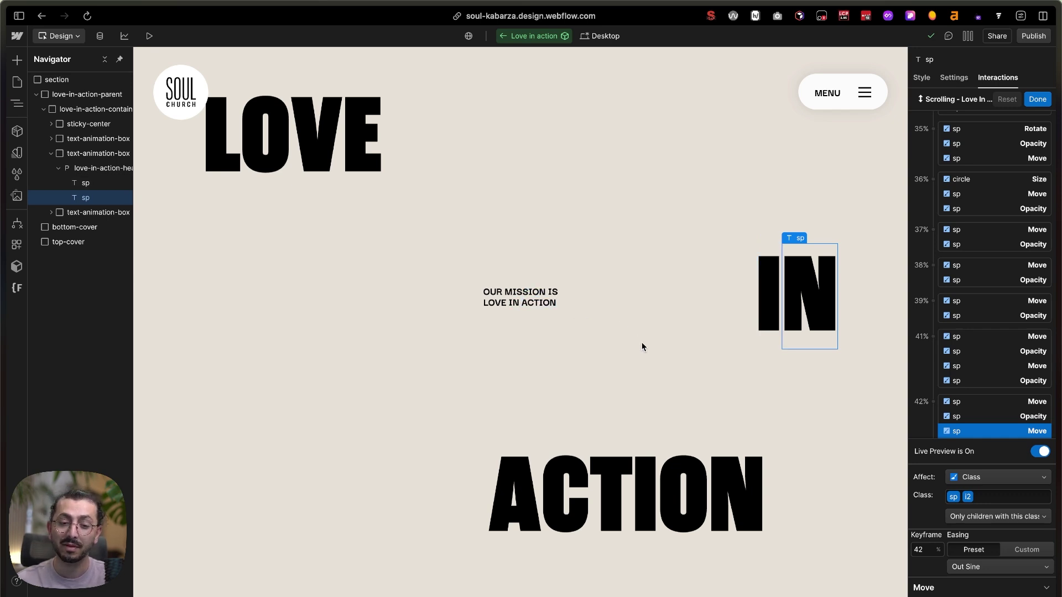
# - Play the page-load timeline preview to watch the navbar slide in from -60 px
pyautogui.scroll(3, 665, 282)
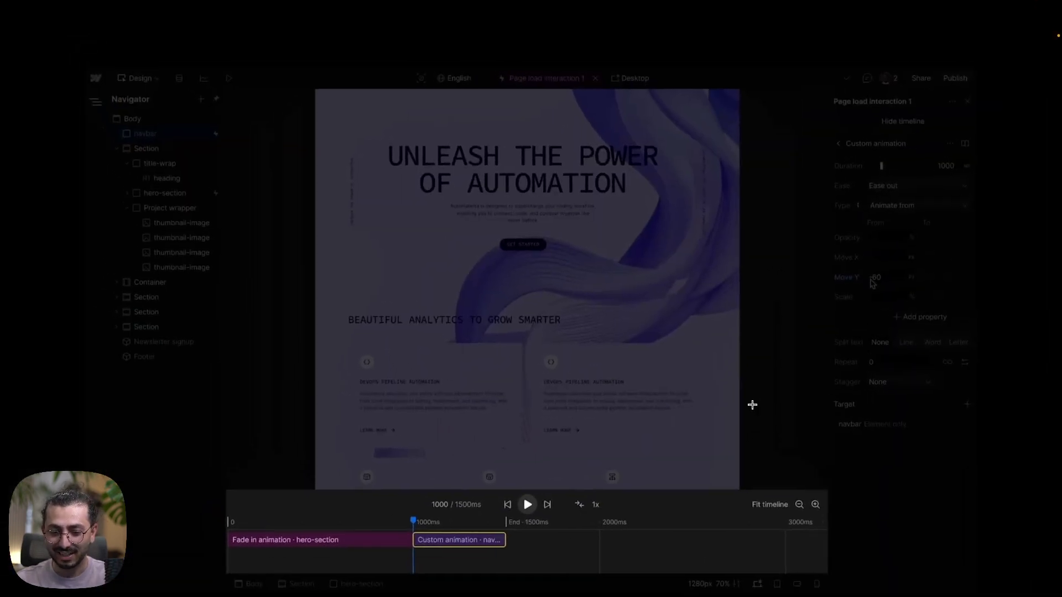
pyautogui.click(528, 504)
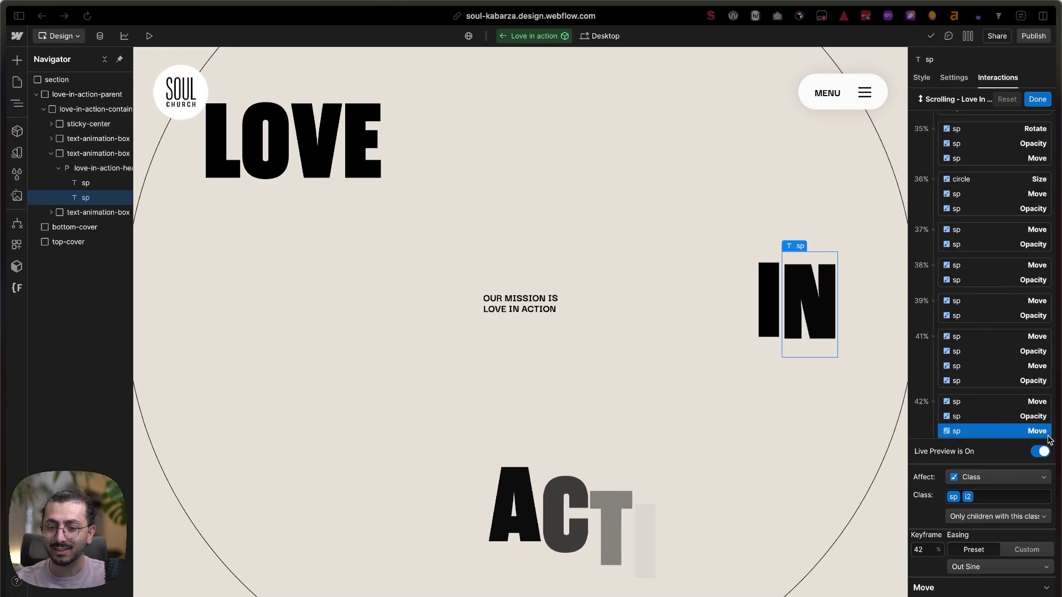
# - Inspect the sp letter's Opacity keyframes at 37% and then 42% in Scroll Actions
pyautogui.click(1024, 243)
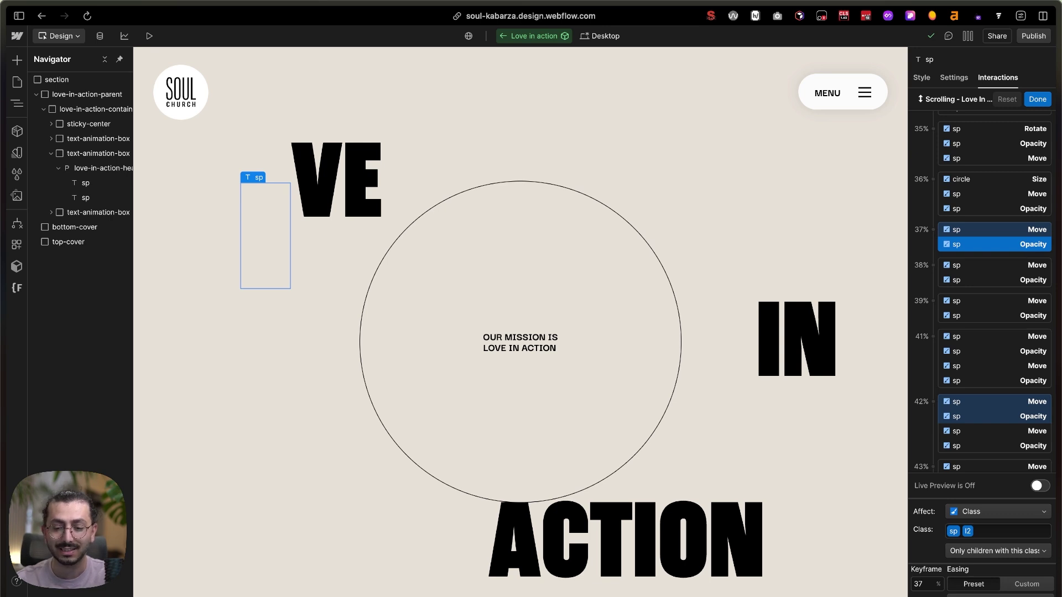
pyautogui.click(1021, 418)
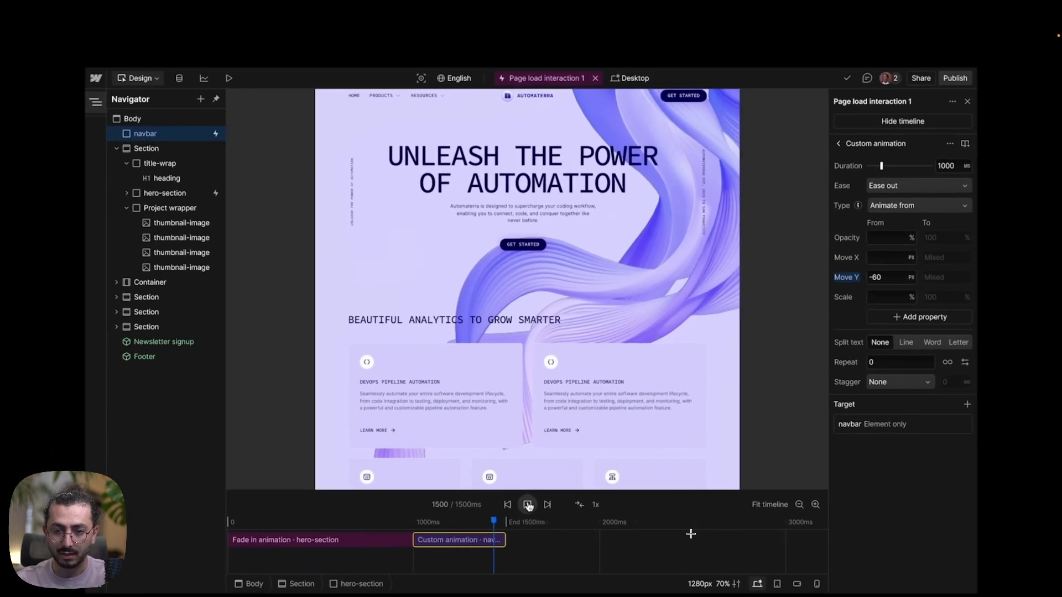
# - Open the Save action to library dialog for the navbar's Custom animation
pyautogui.click(965, 144)
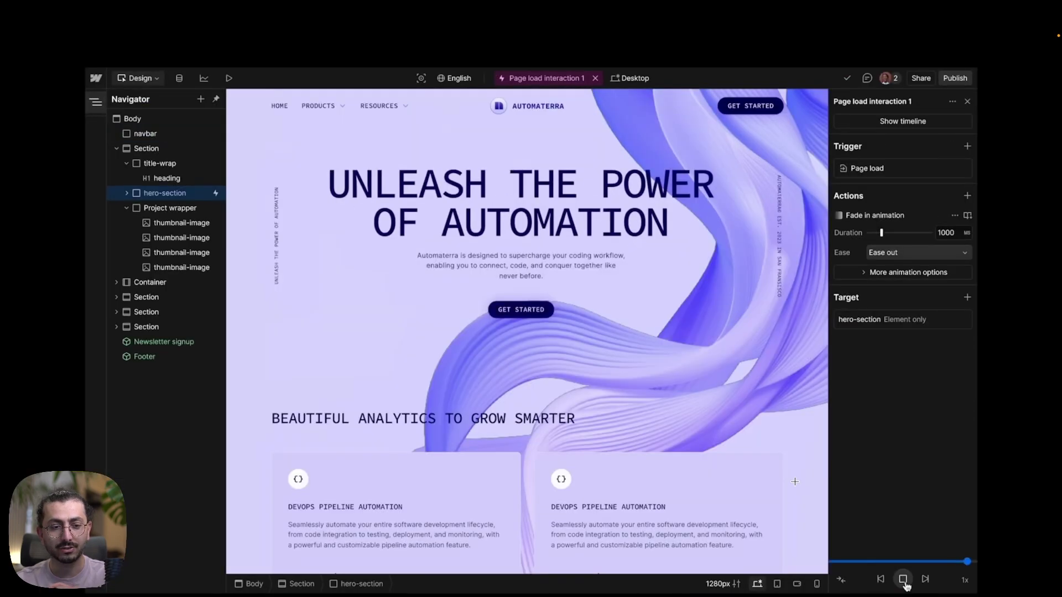
# - Leave the Page load interaction editor, returning to hero-section's Trigger on list
pyautogui.press('Escape')
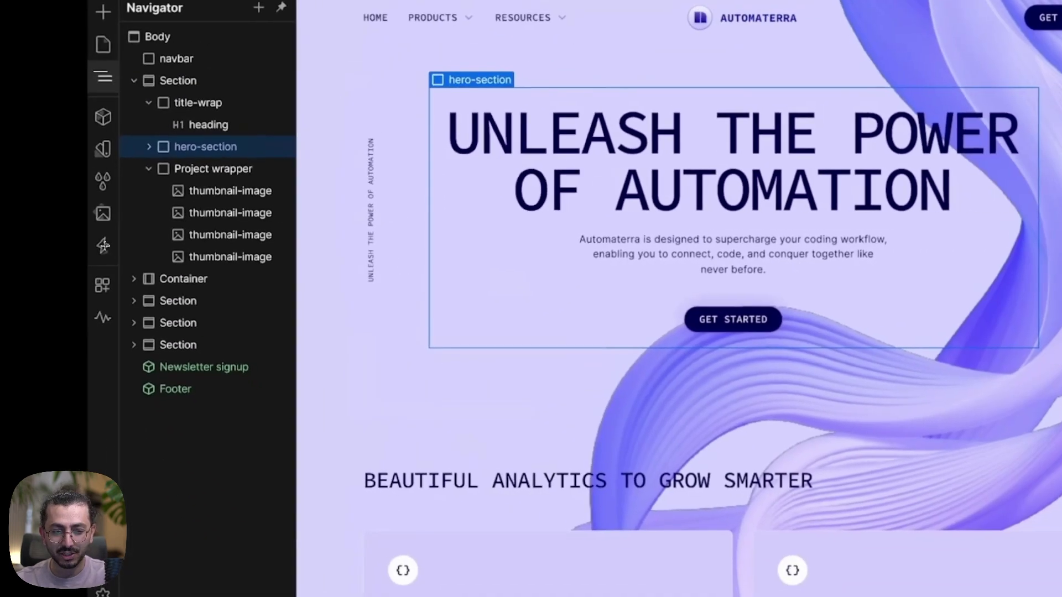
pyautogui.click(101, 245)
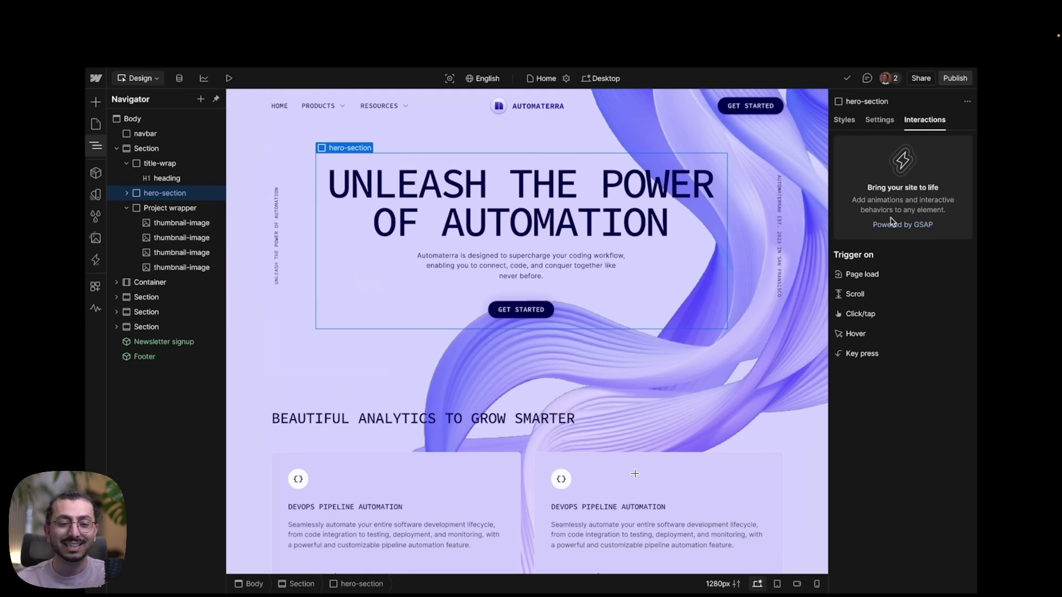
# - Switch to gsap.com, open the Tools > Core page, and scroll down to Connect the Dots
pyautogui.click(891, 222)
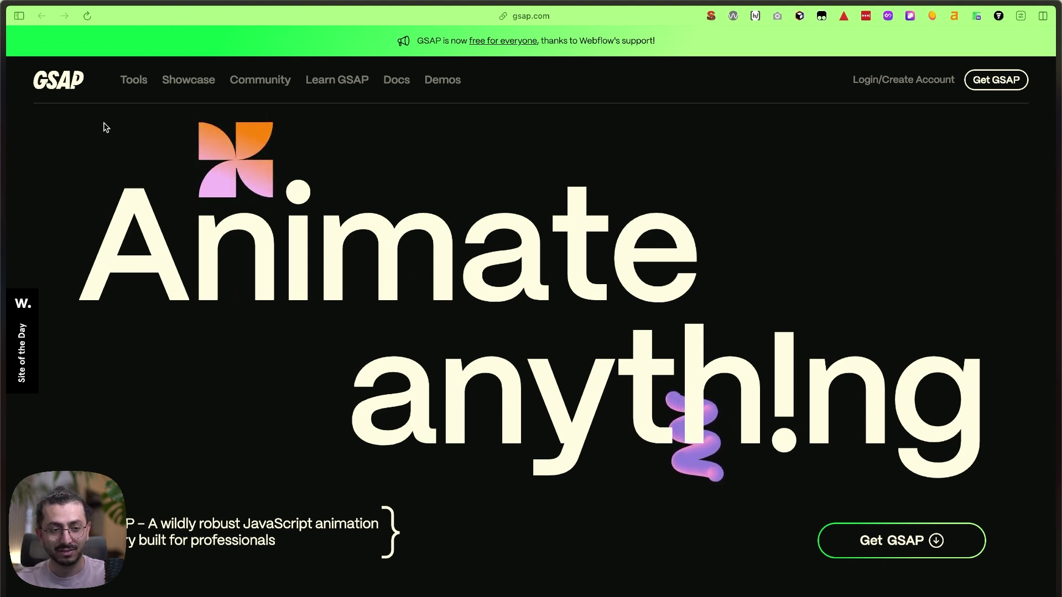
pyautogui.moveTo(137, 86)
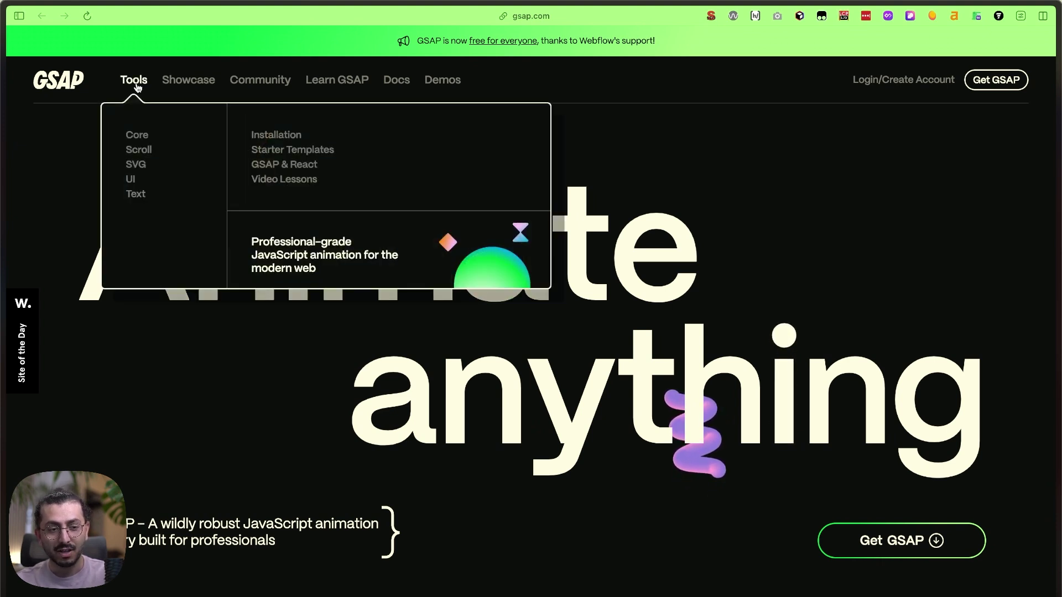
pyautogui.click(136, 139)
pyautogui.scroll(-20, 622, 246)
pyautogui.scroll(-15, 622, 247)
pyautogui.scroll(-15, 621, 247)
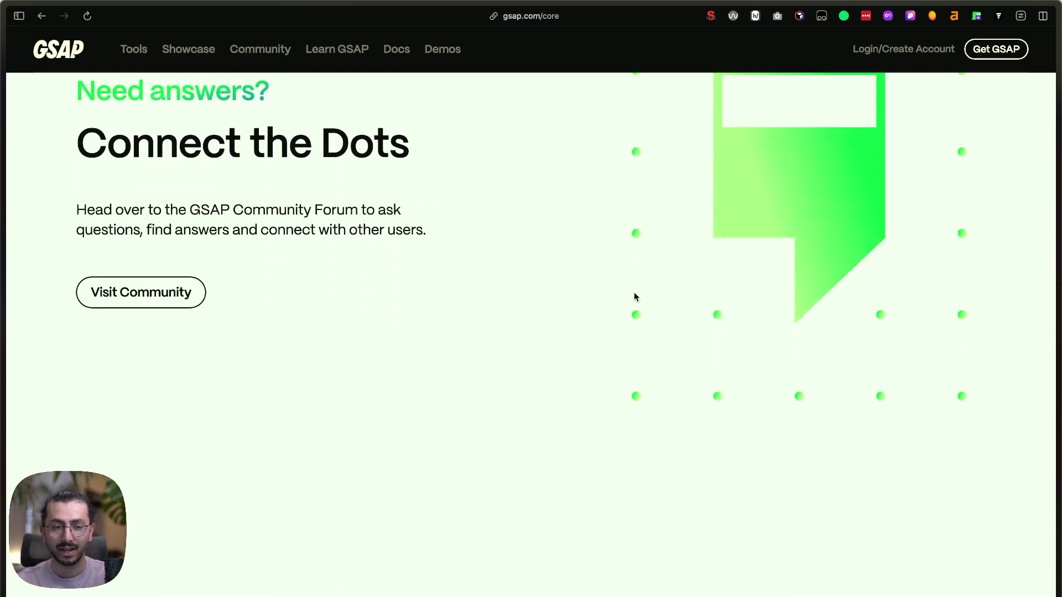
pyautogui.scroll(2, 266, 99)
pyautogui.moveTo(134, 52)
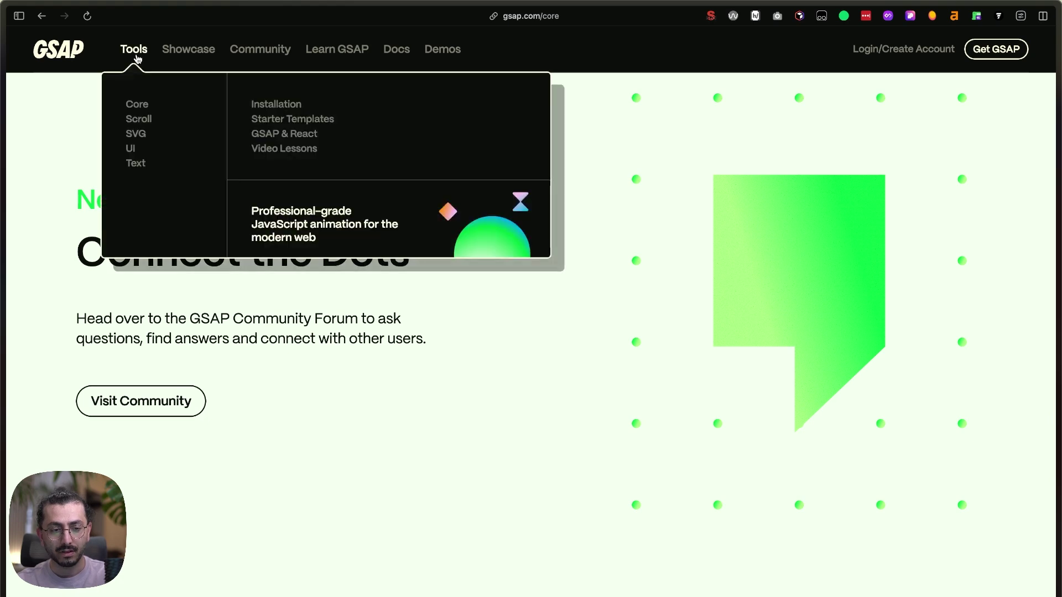
# - Open gsap.com/svg and scroll through the MorphSVG, DrawSVG and MotionPath demos to the testimonials
pyautogui.click(137, 134)
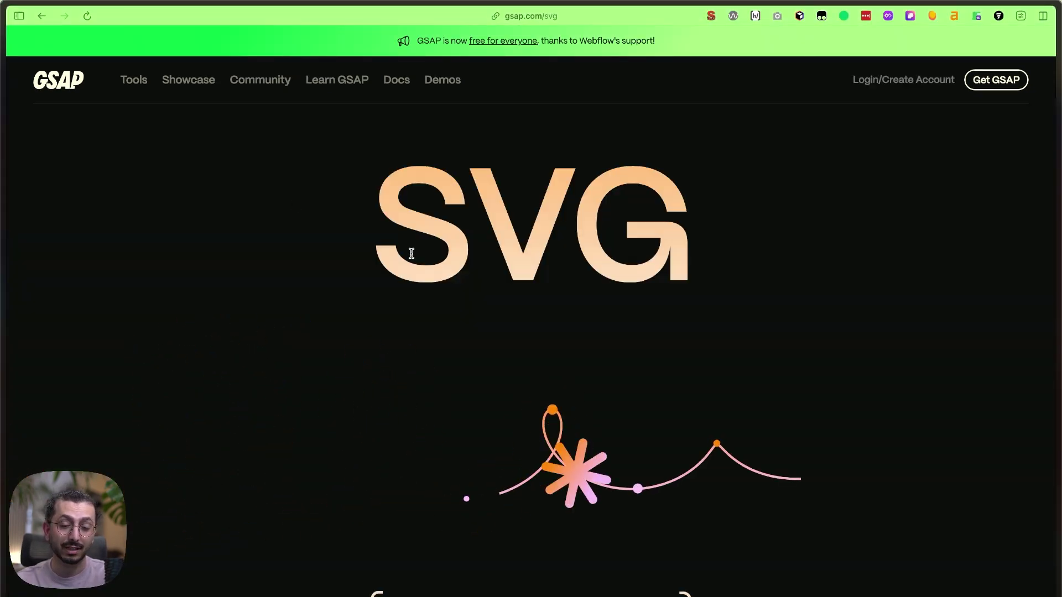
pyautogui.scroll(-1, 411, 254)
pyautogui.scroll(-10, 411, 253)
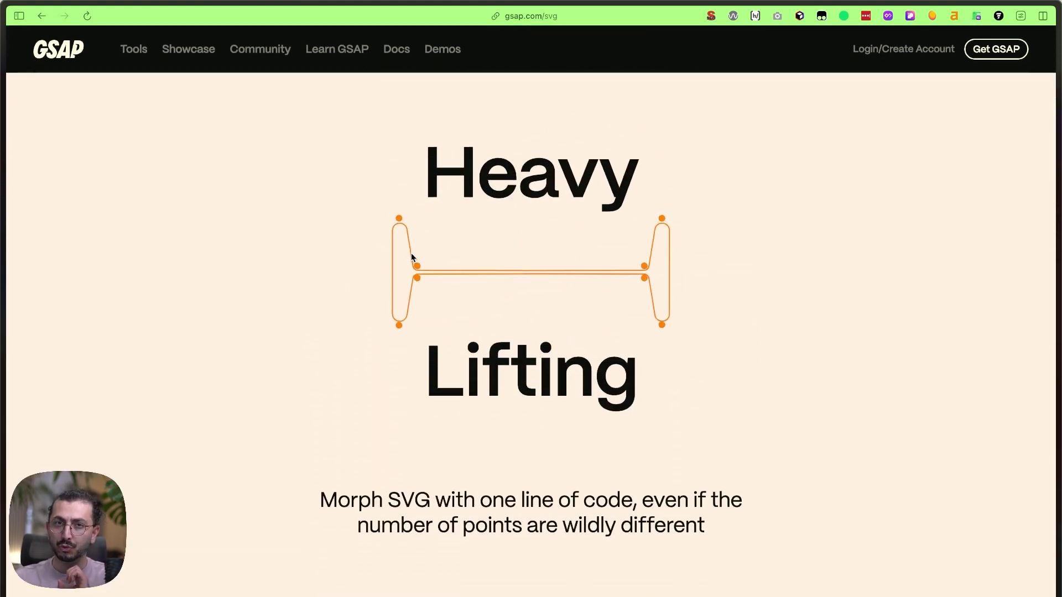
pyautogui.scroll(-10, 411, 255)
pyautogui.scroll(-2, 411, 258)
pyautogui.scroll(3, 410, 258)
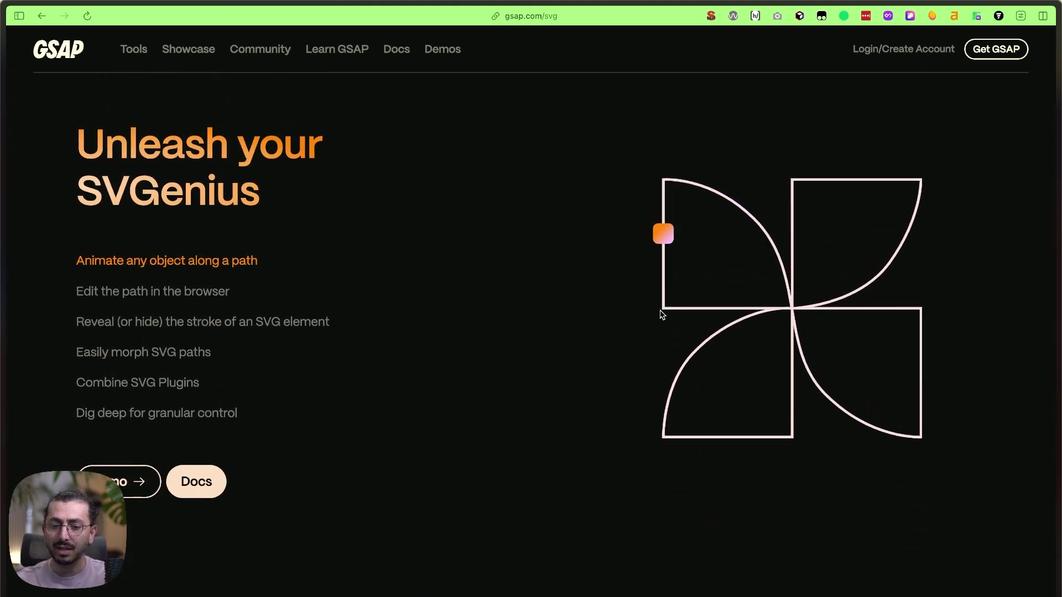
pyautogui.scroll(-4, 787, 407)
pyautogui.scroll(-15, 787, 407)
pyautogui.scroll(-12, 786, 407)
pyautogui.scroll(-12, 787, 407)
pyautogui.scroll(-2, 785, 407)
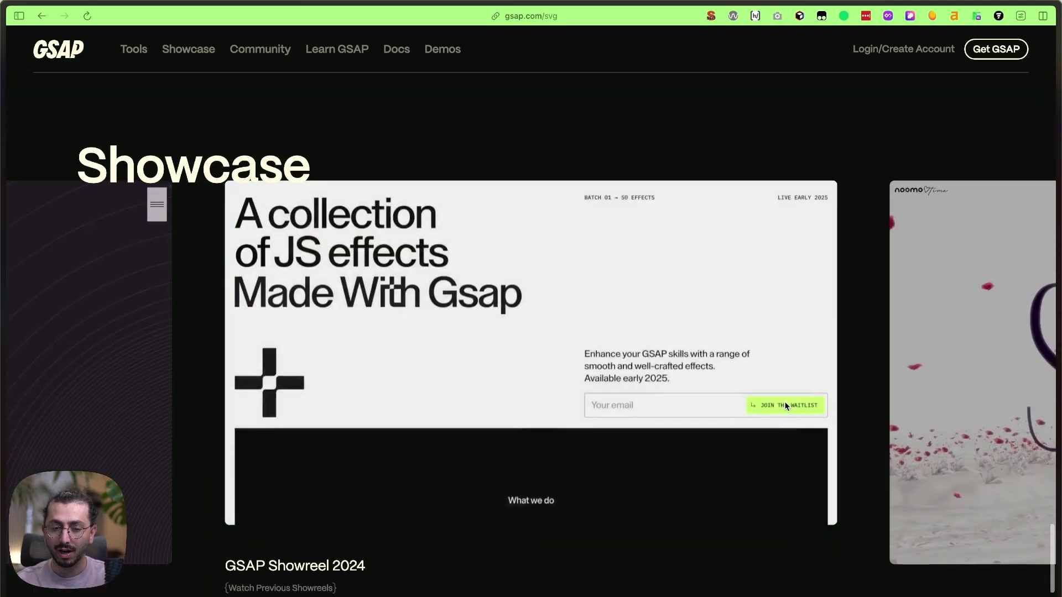
pyautogui.scroll(10, 785, 407)
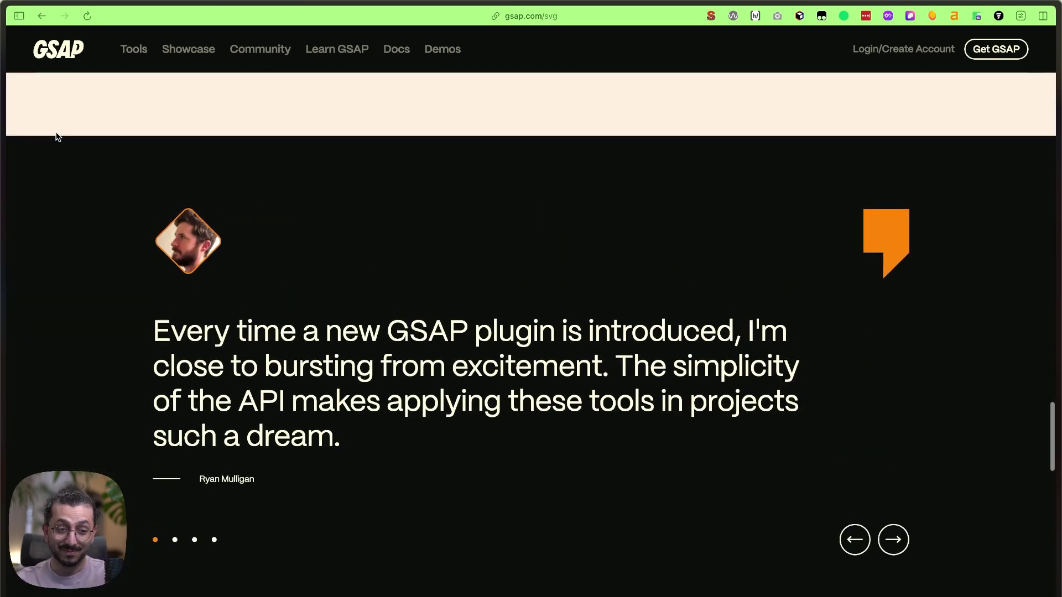
pyautogui.moveTo(132, 53)
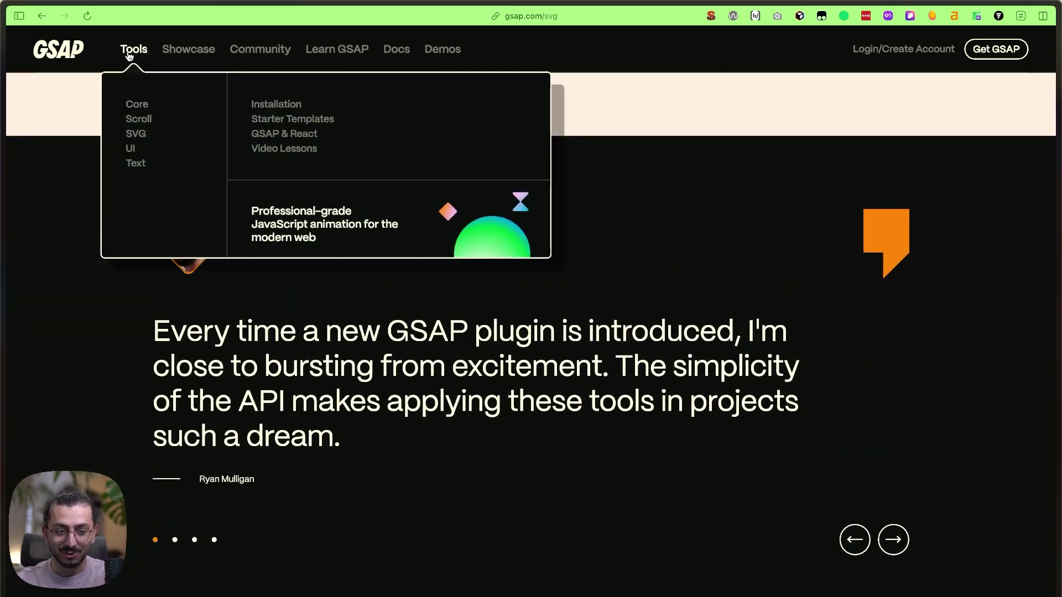
# - Open the GSAP UI page and drag its demo slider up to 83
pyautogui.click(131, 149)
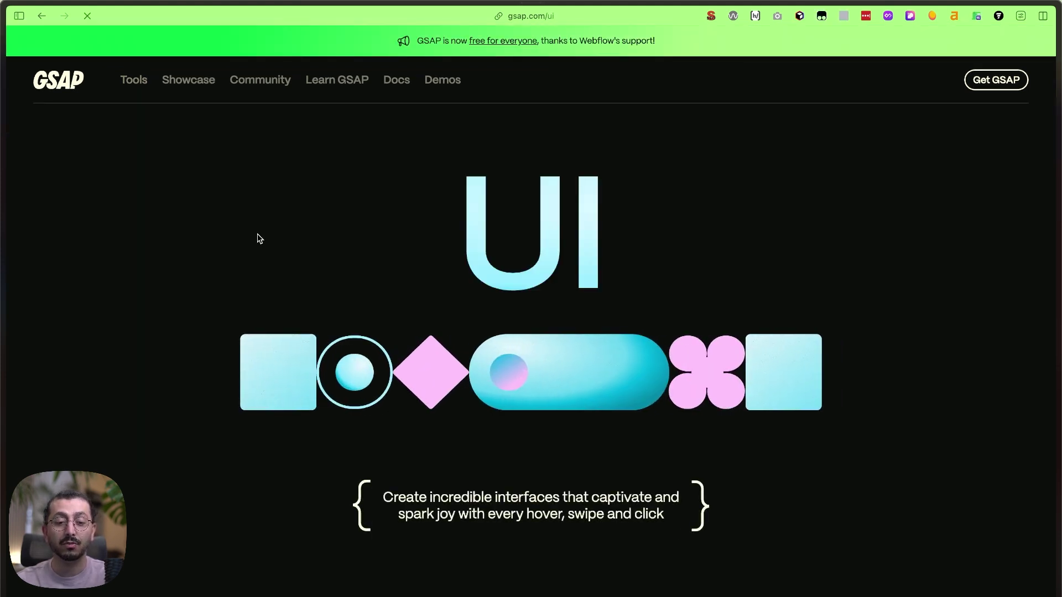
pyautogui.scroll(-10, 258, 238)
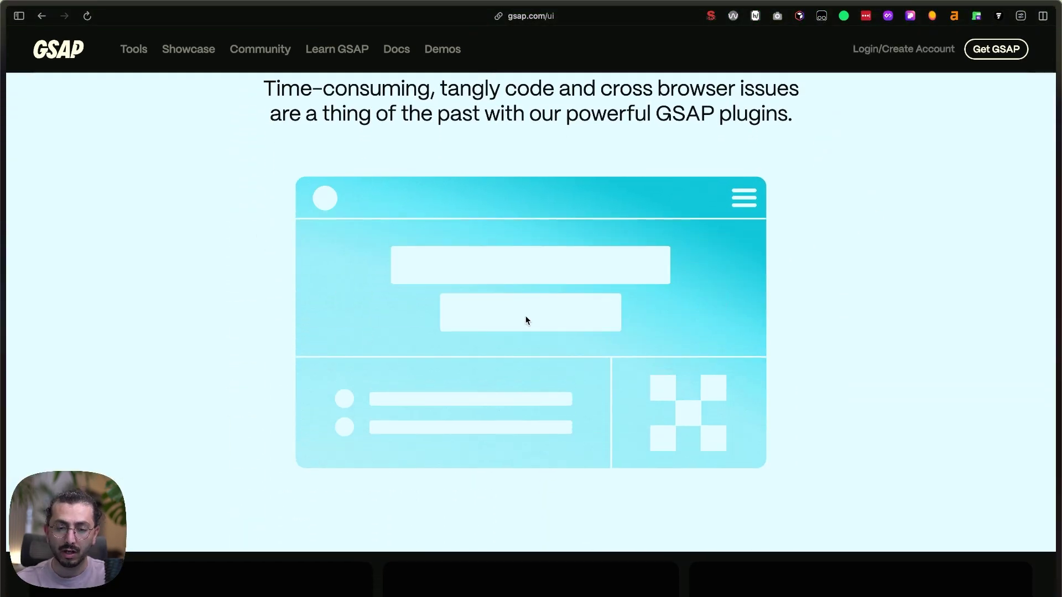
pyautogui.scroll(-13, 556, 342)
pyautogui.scroll(5, 560, 348)
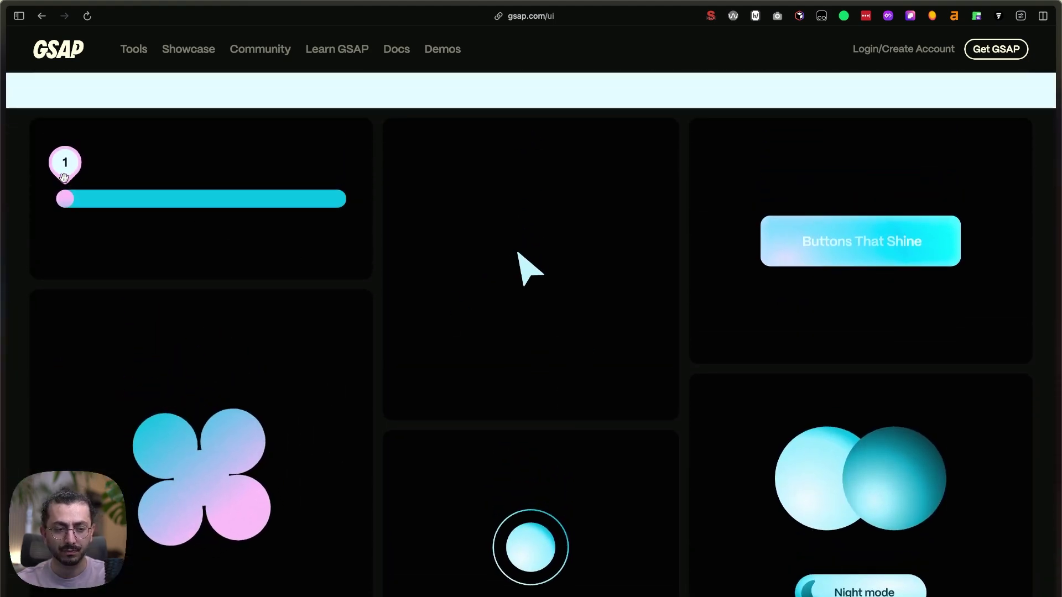
pyautogui.moveTo(153, 201); pyautogui.dragTo(274, 204)
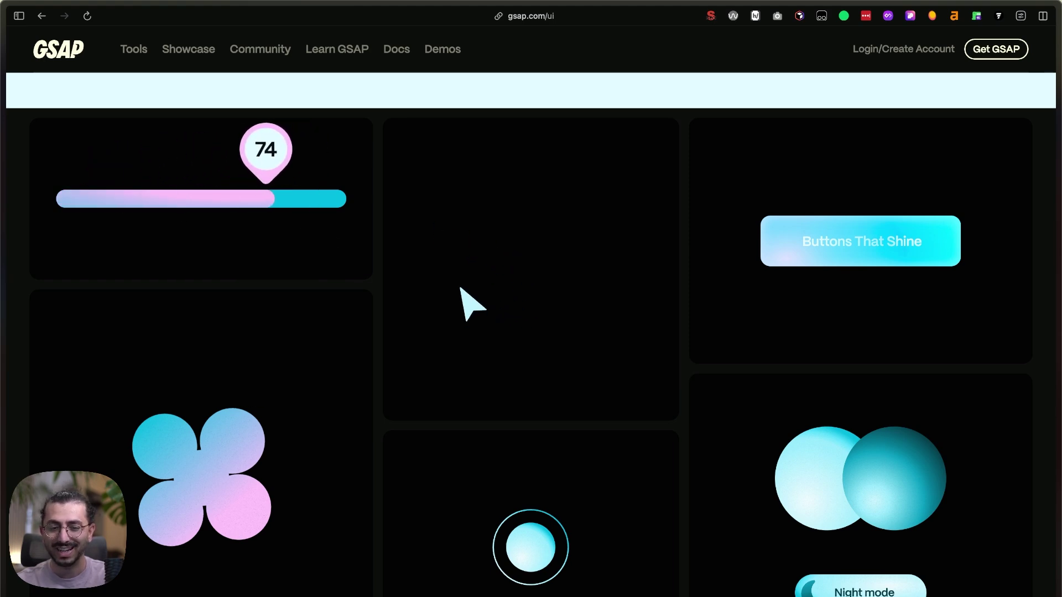
# - Switch the demo page from night mode to light mode
pyautogui.scroll(-5, 758, 383)
pyautogui.click(851, 368)
pyautogui.scroll(-20, 743, 383)
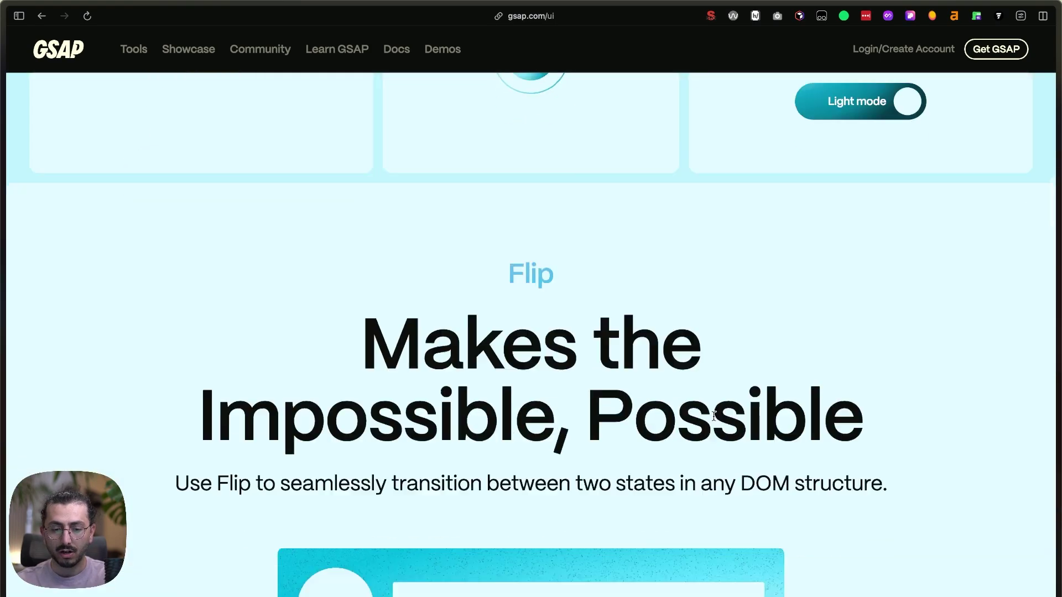
# - Run the position-values Flip demo so the relative box moves into the dashed container
pyautogui.scroll(15, 713, 420)
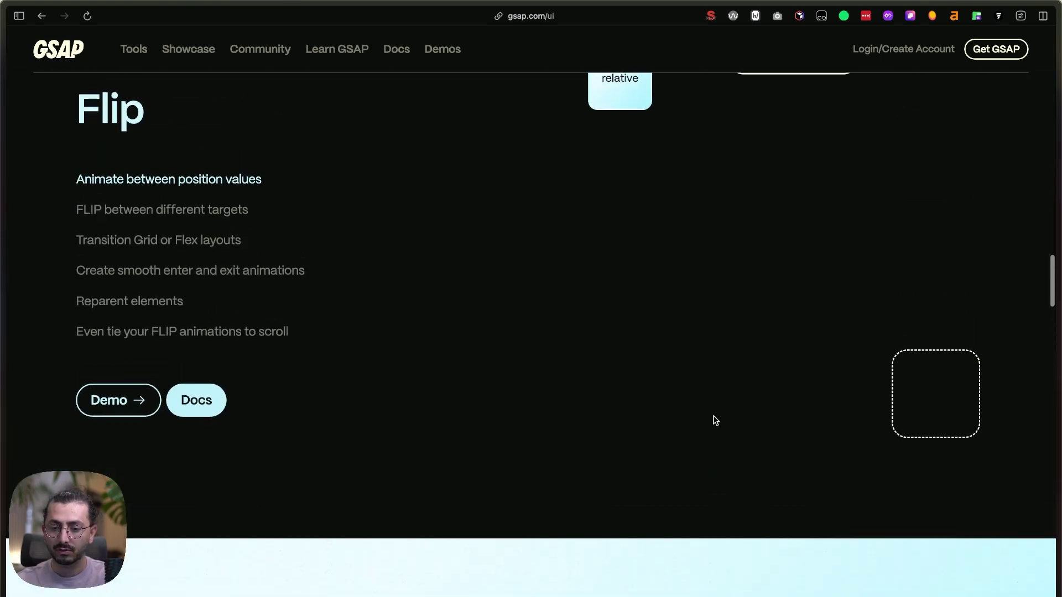
pyautogui.click(172, 284)
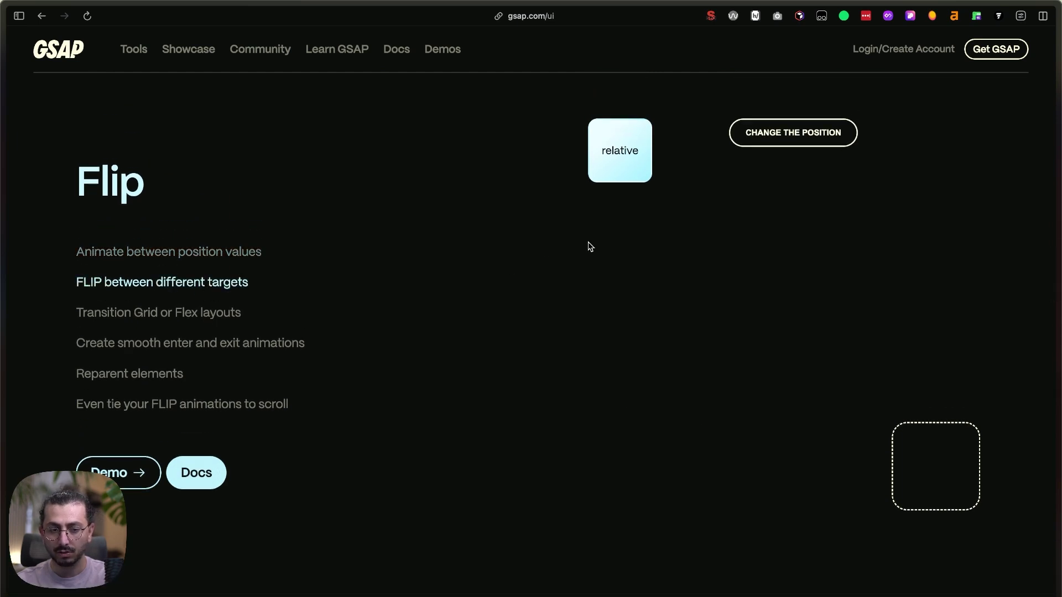
pyautogui.click(111, 256)
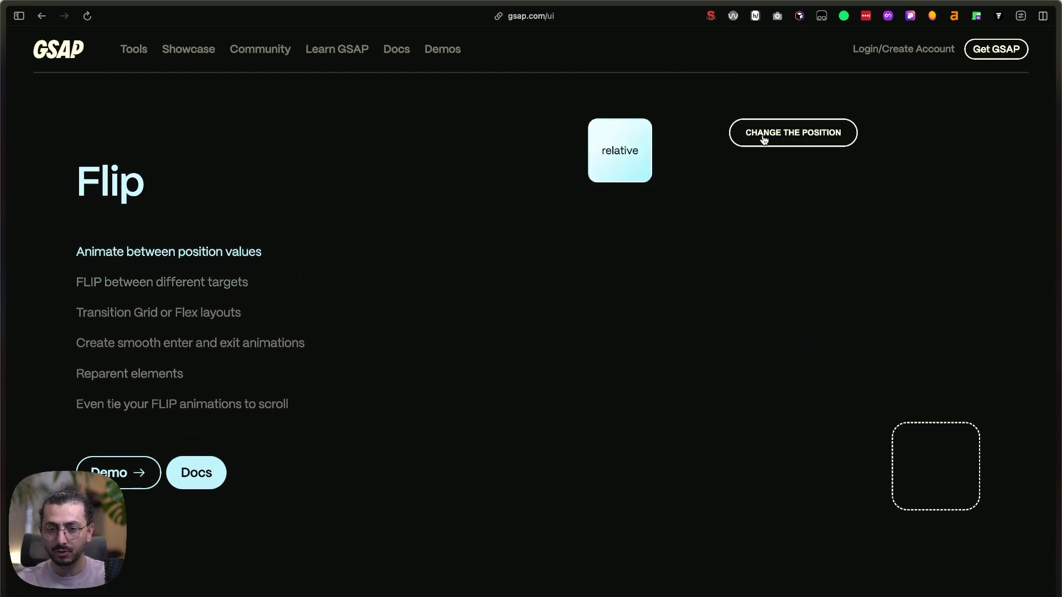
pyautogui.click(763, 138)
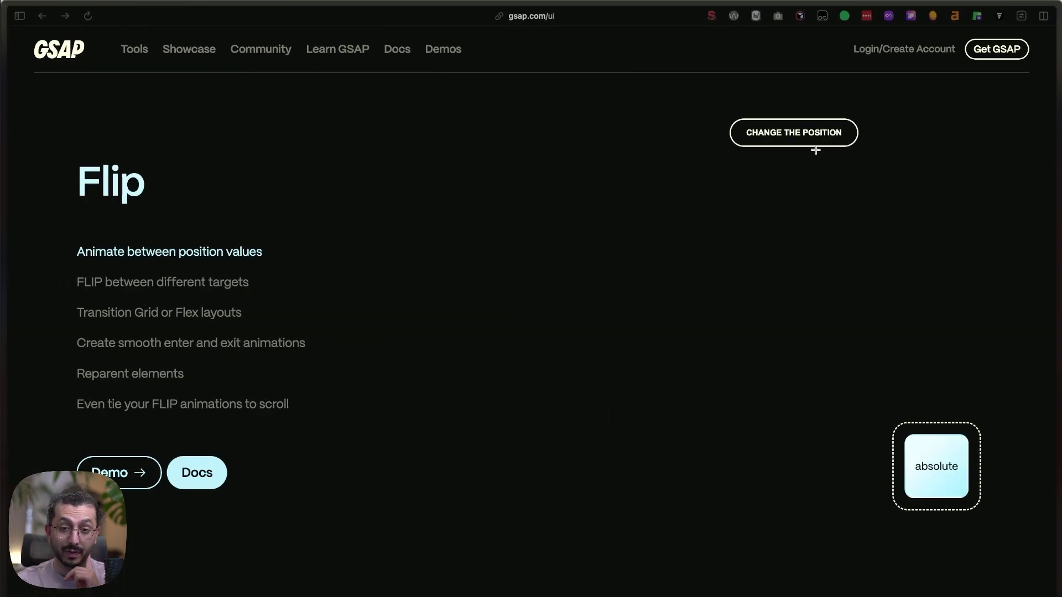
pyautogui.click(166, 287)
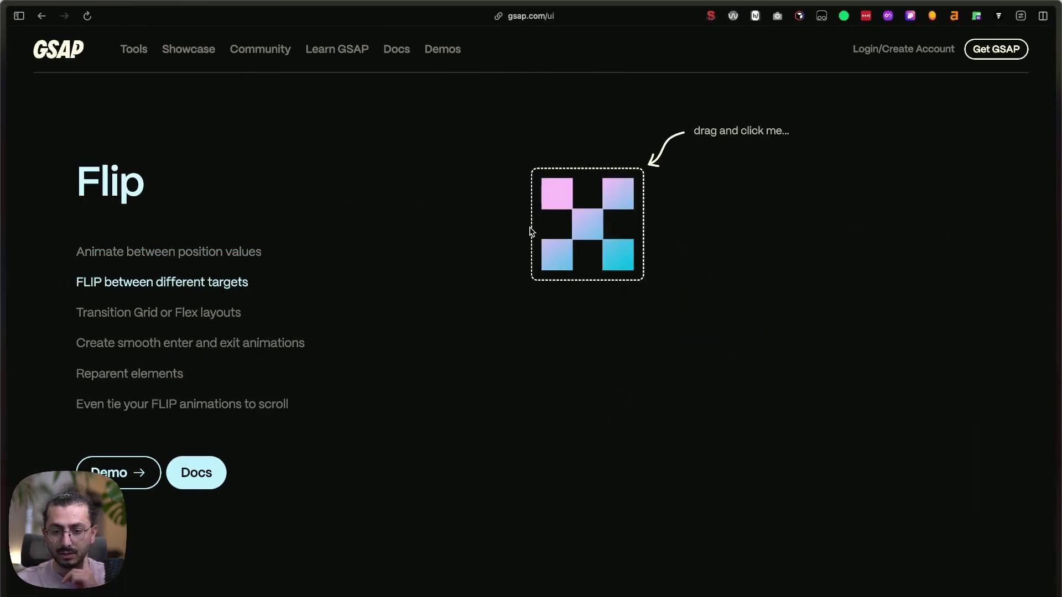
# - Drag the dashed grid box lower and expand and collapse the square grid twice
pyautogui.moveTo(530, 230); pyautogui.dragTo(606, 243)
pyautogui.click(616, 263)
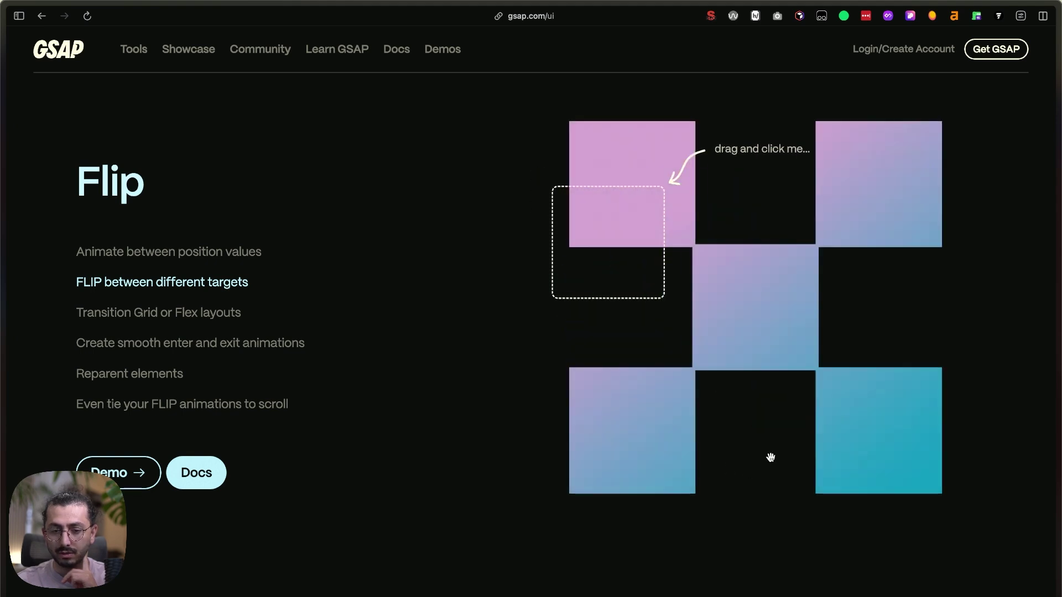
pyautogui.click(791, 313)
pyautogui.moveTo(633, 239); pyautogui.dragTo(609, 462)
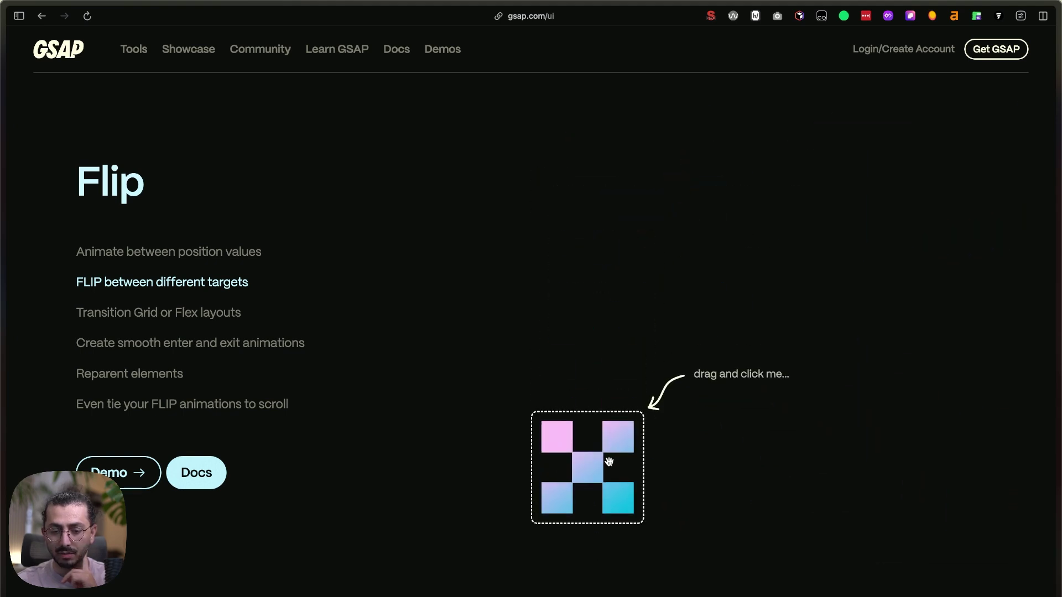
pyautogui.click(601, 510)
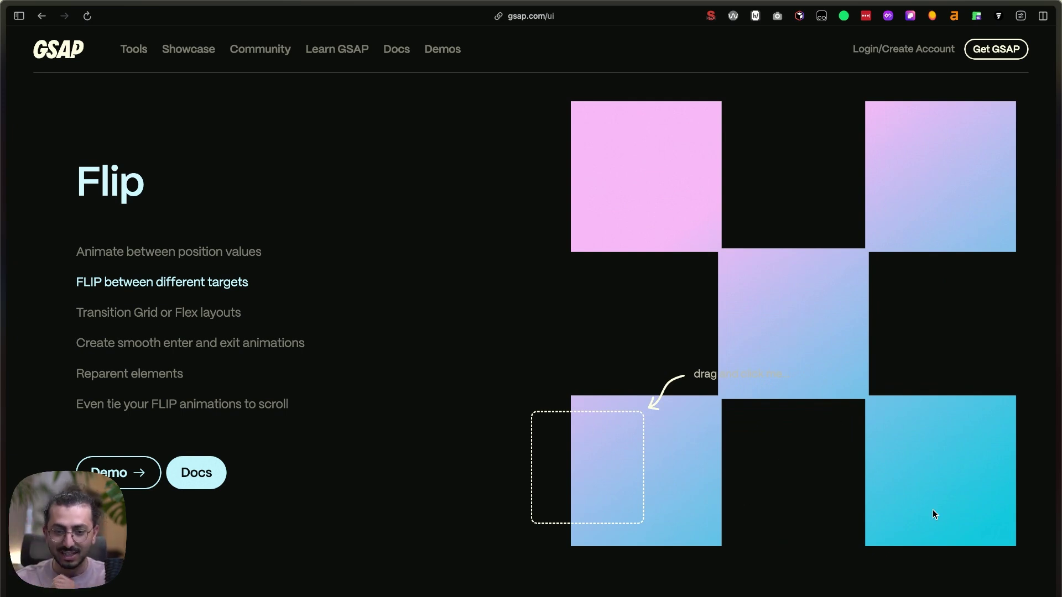
pyautogui.click(785, 343)
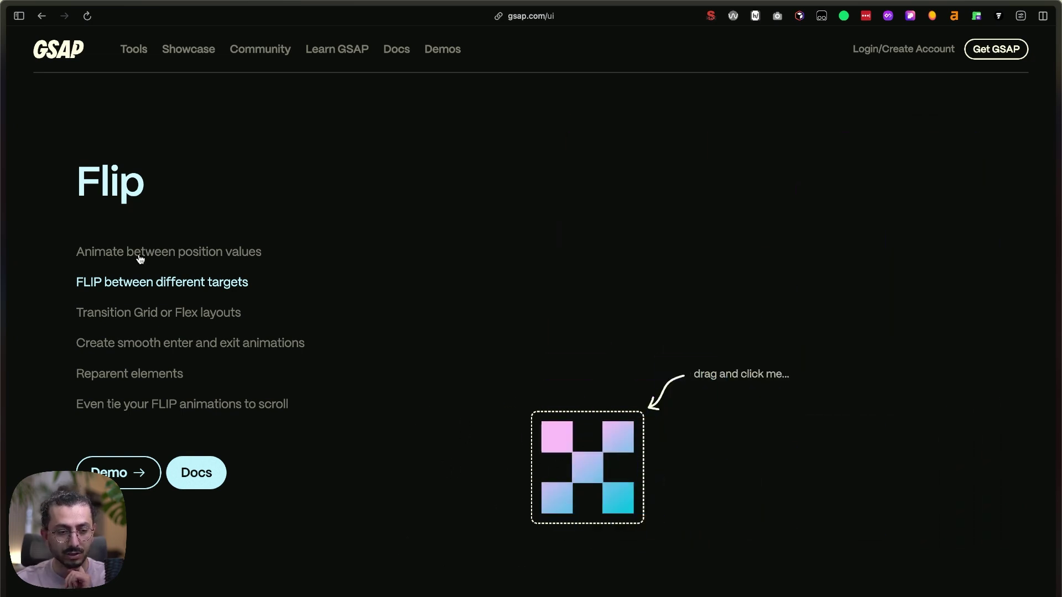
# - Show the sphere, hourglass and star shapes in the grid-layout demo, then the enter-and-exit demo
pyautogui.click(153, 316)
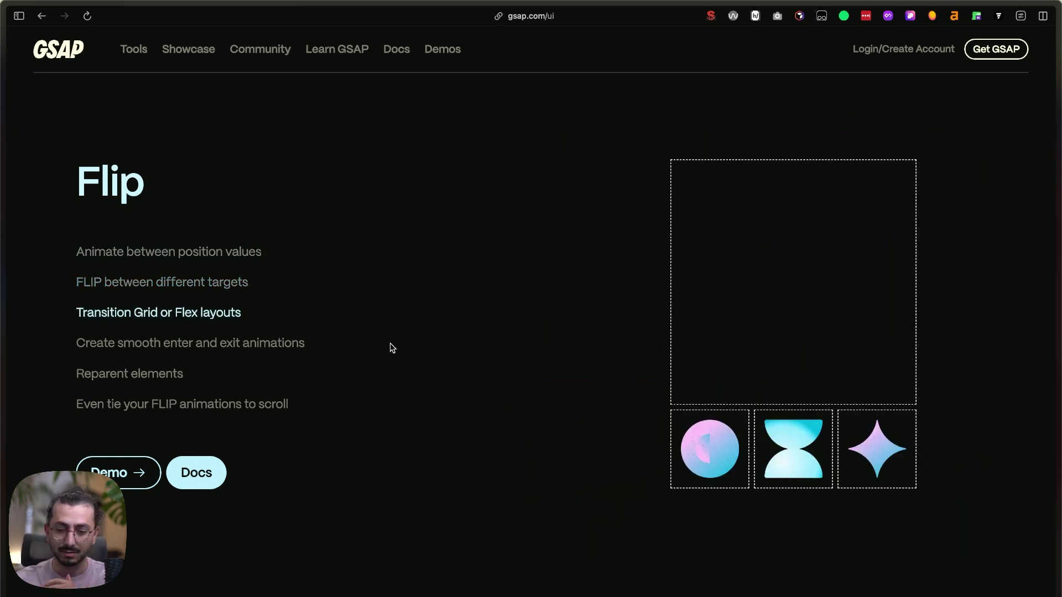
pyautogui.click(722, 443)
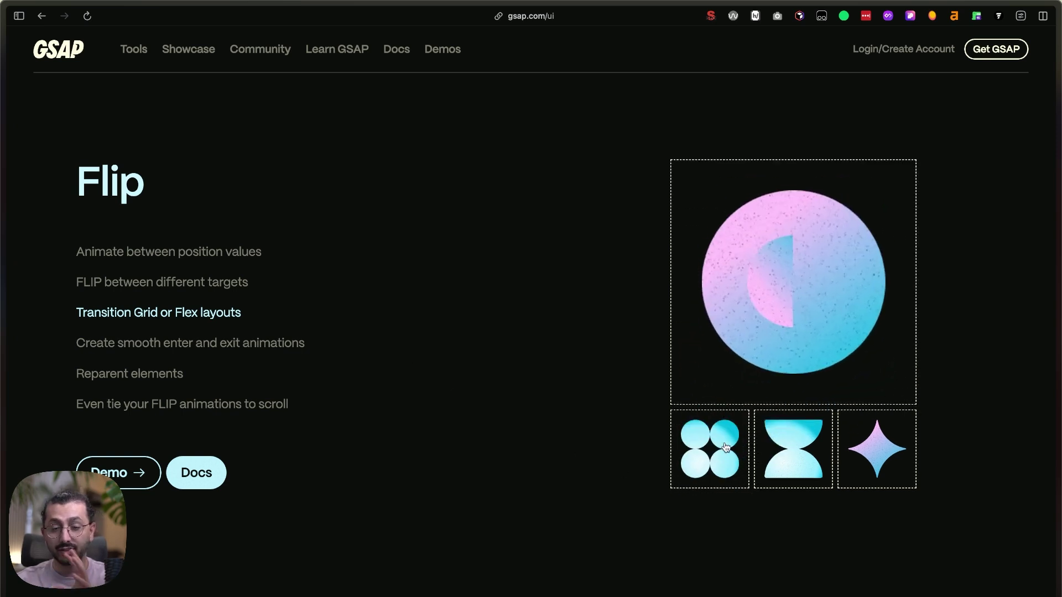
pyautogui.click(798, 445)
pyautogui.click(907, 465)
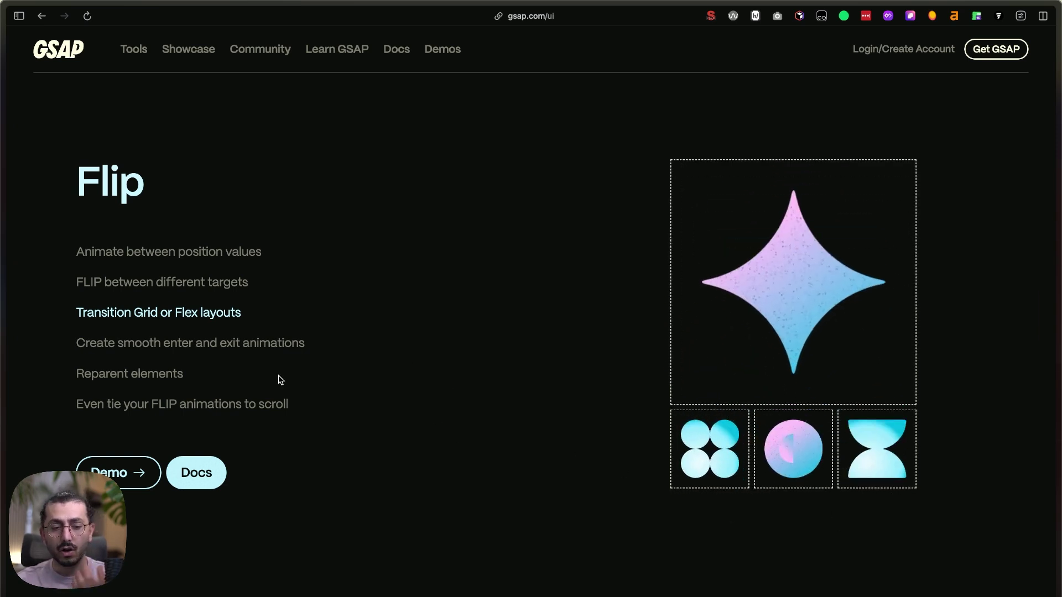
pyautogui.click(218, 352)
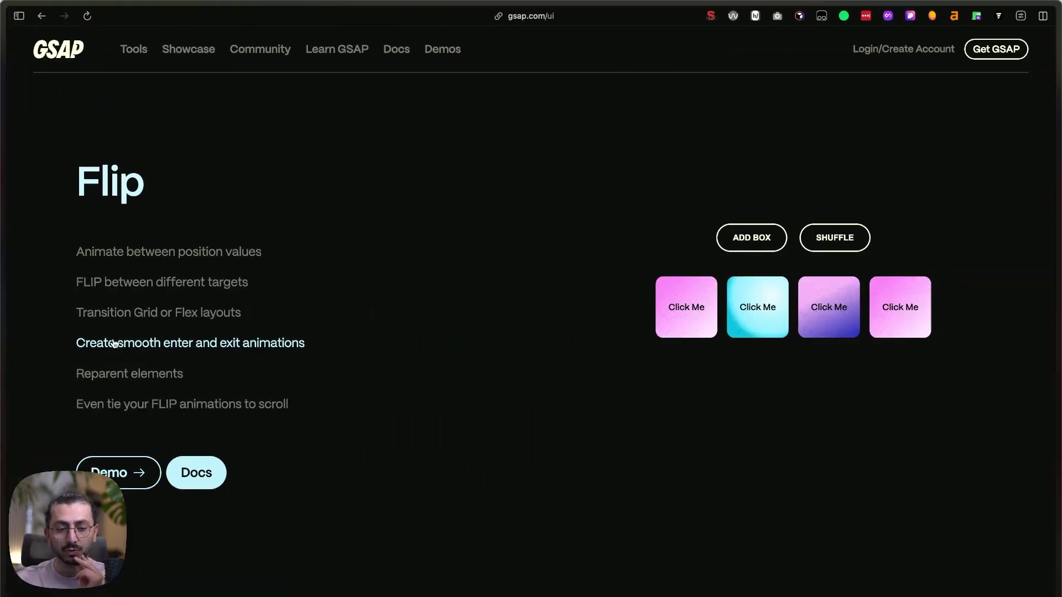
# - Scroll past the Flip section down to the Draggable + Inertia section
pyautogui.scroll(-15, 117, 372)
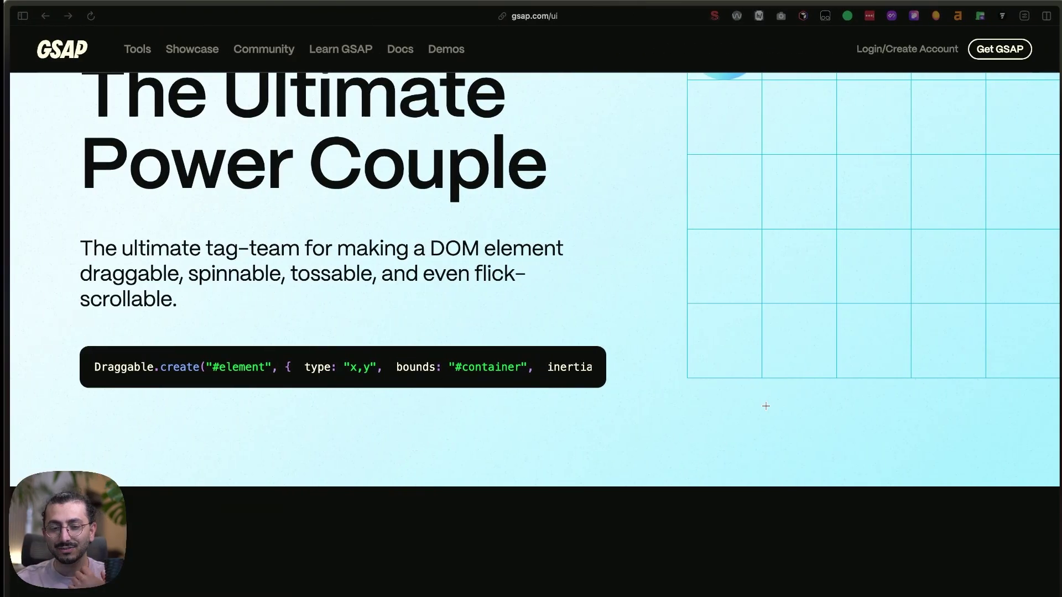
# - Rerun the position-values Flip demo so the relative box reads absolute
pyautogui.scroll(-10, 900, 299)
pyautogui.scroll(4, 900, 299)
pyautogui.scroll(-2, 901, 301)
pyautogui.click(172, 368)
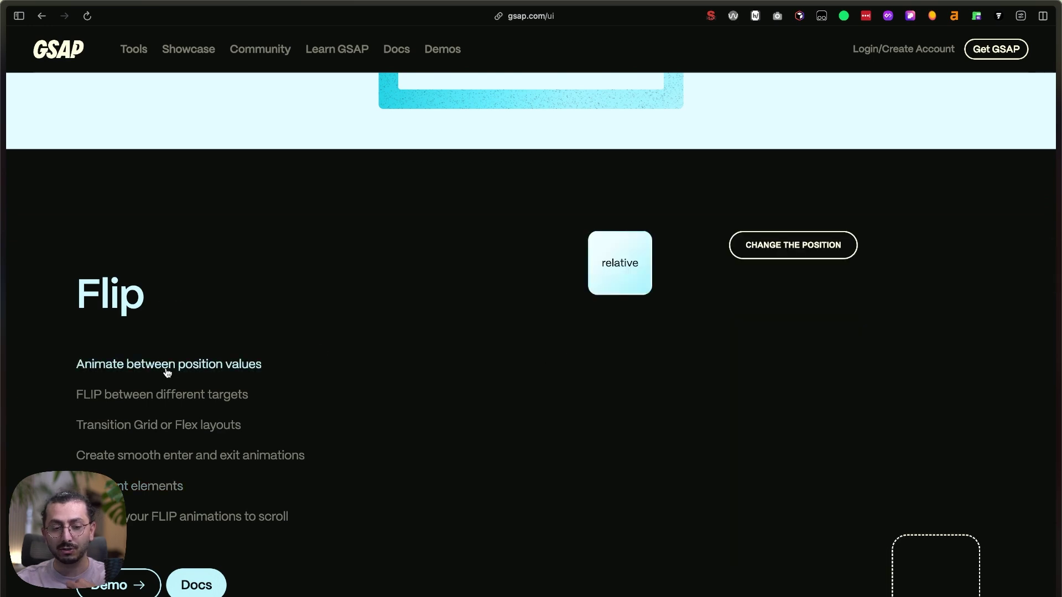
pyautogui.click(794, 246)
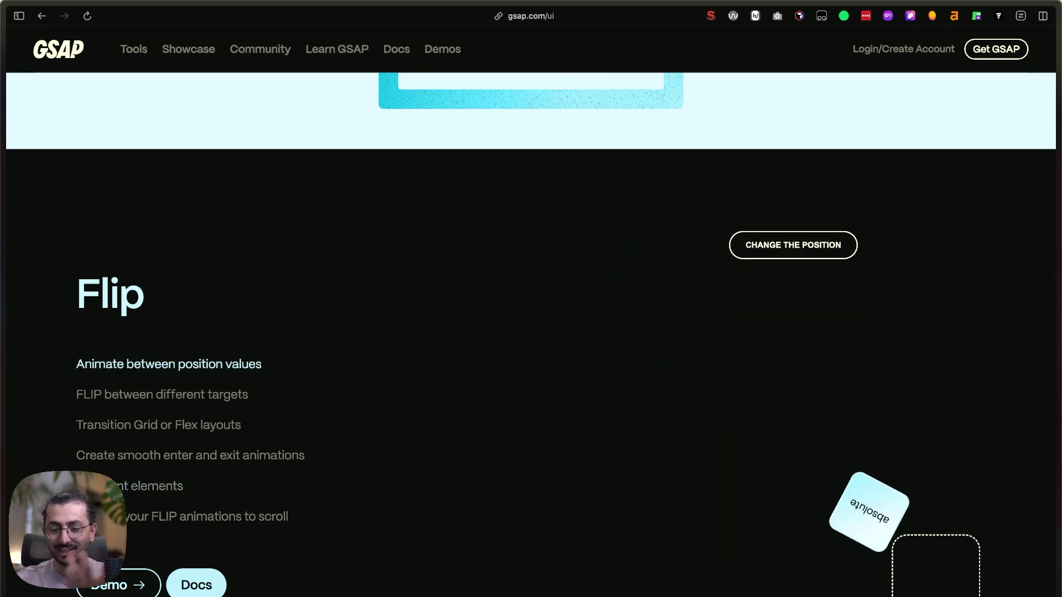